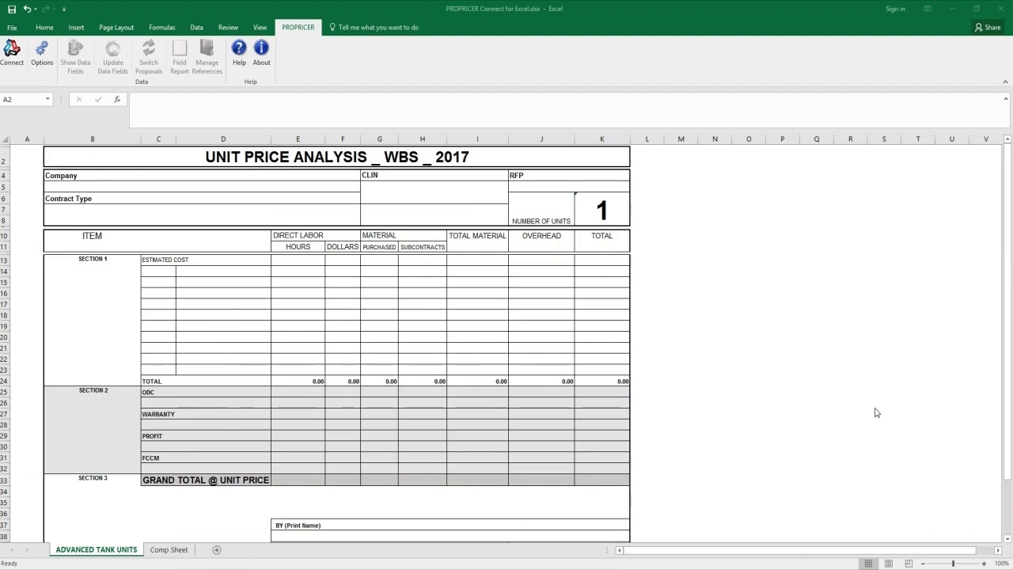
Connect the workbook to PROPRICER with the Regular login type, entering the account password.
left_click(34, 160)
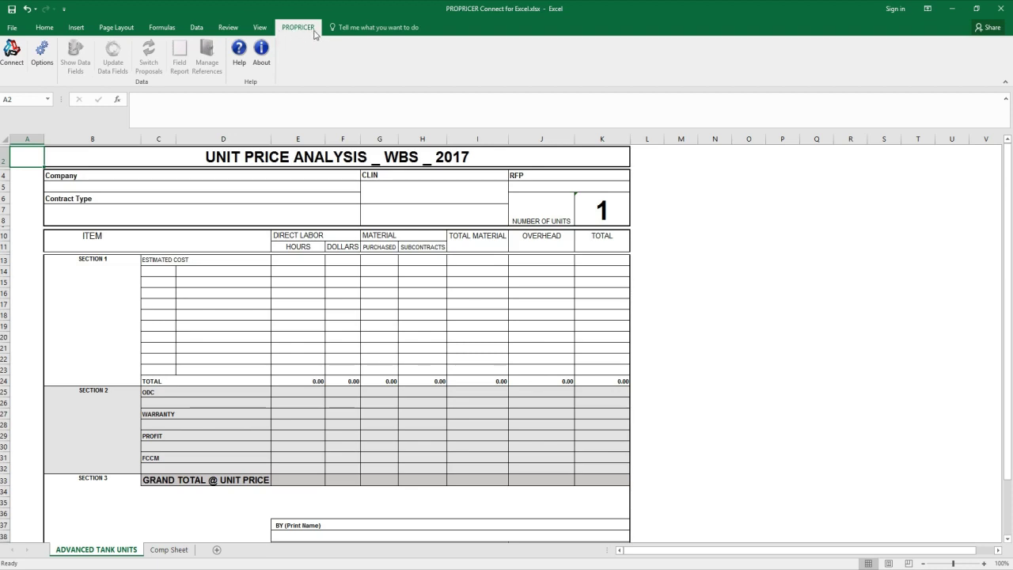
left_click(12, 54)
left_click(506, 284)
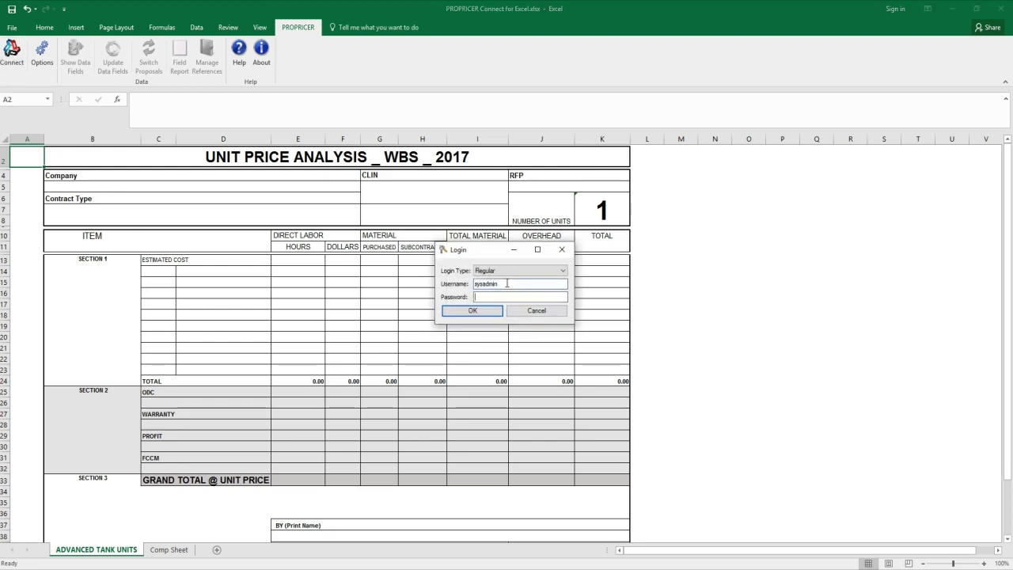
type("*****")
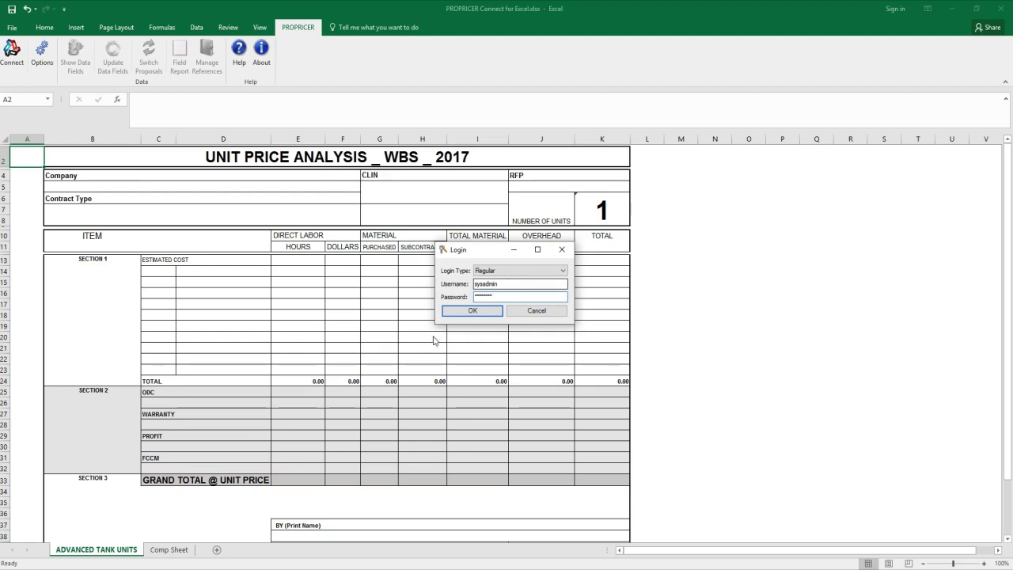
left_click(472, 311)
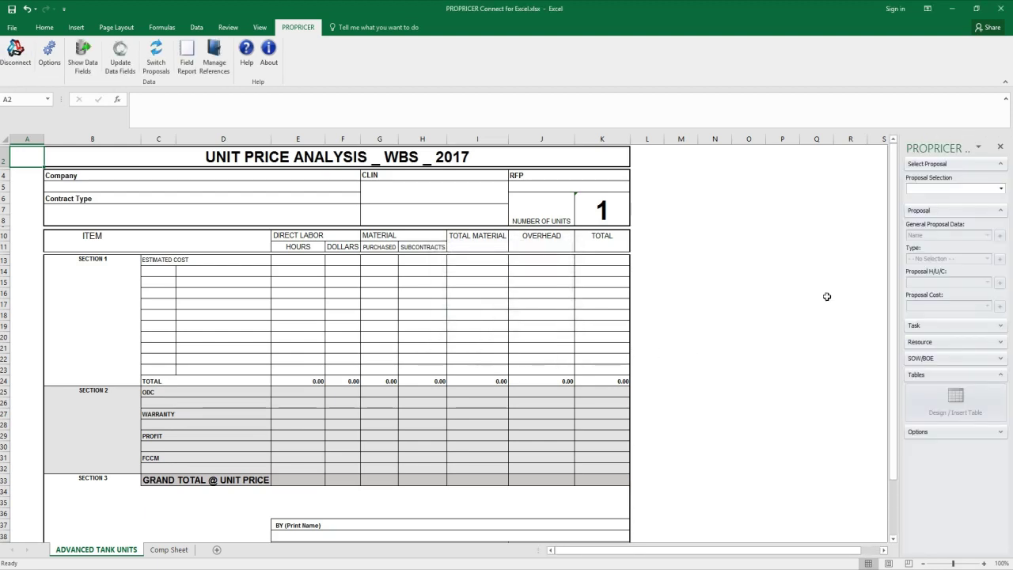
Widen the PROPRICER data pane and select the proposal "Advanced Tank, Ver. 1".
left_click_drag(899, 278, 789, 274)
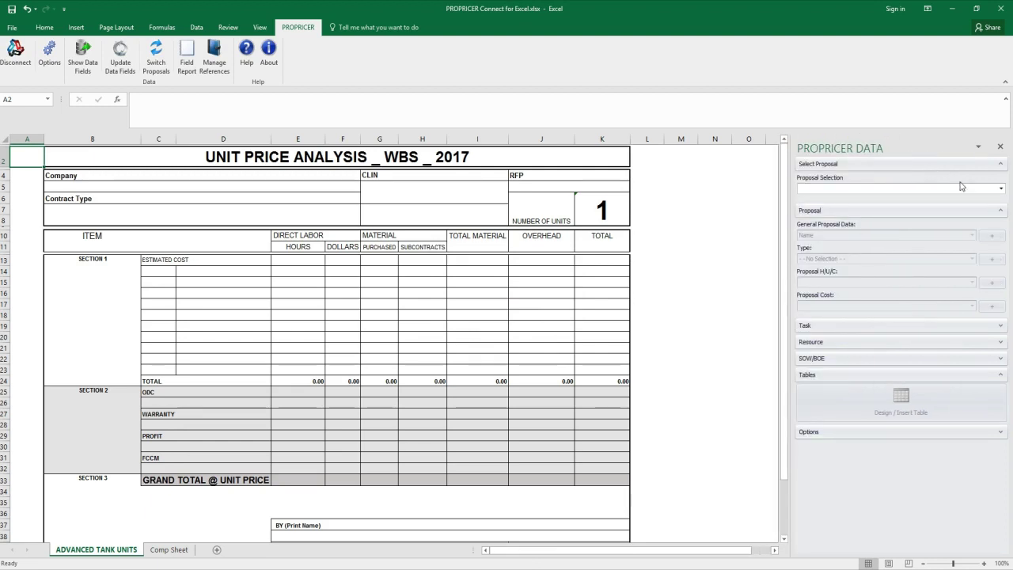
left_click(999, 189)
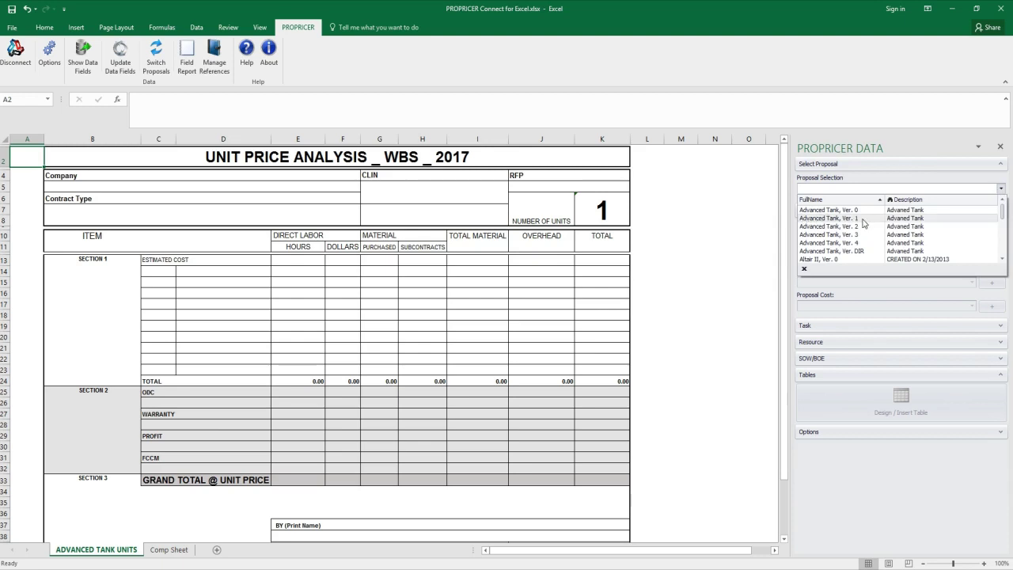
left_click(862, 218)
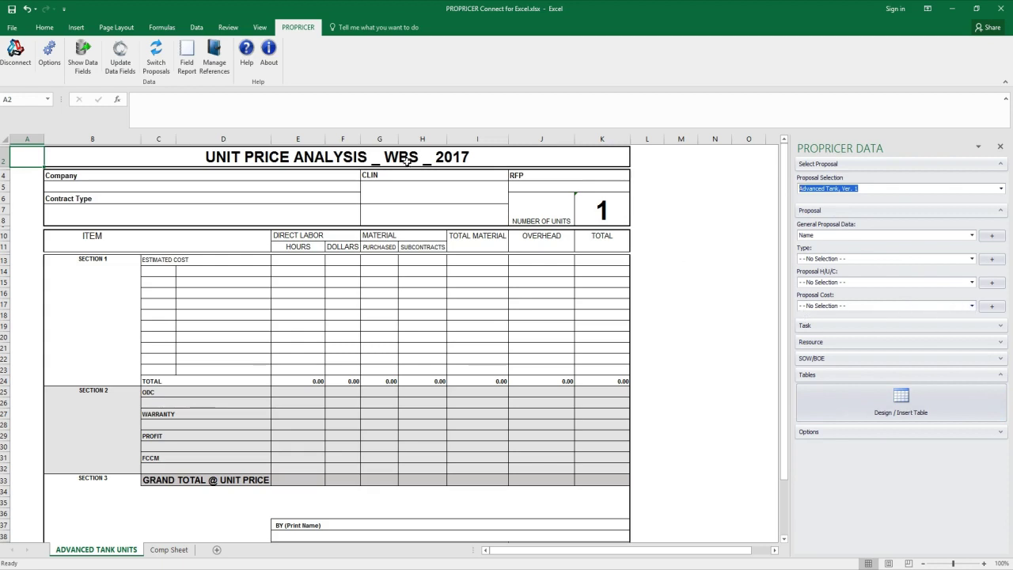
Insert the proposal's Business Unit data field into cell B5 under Company.
left_click(49, 184)
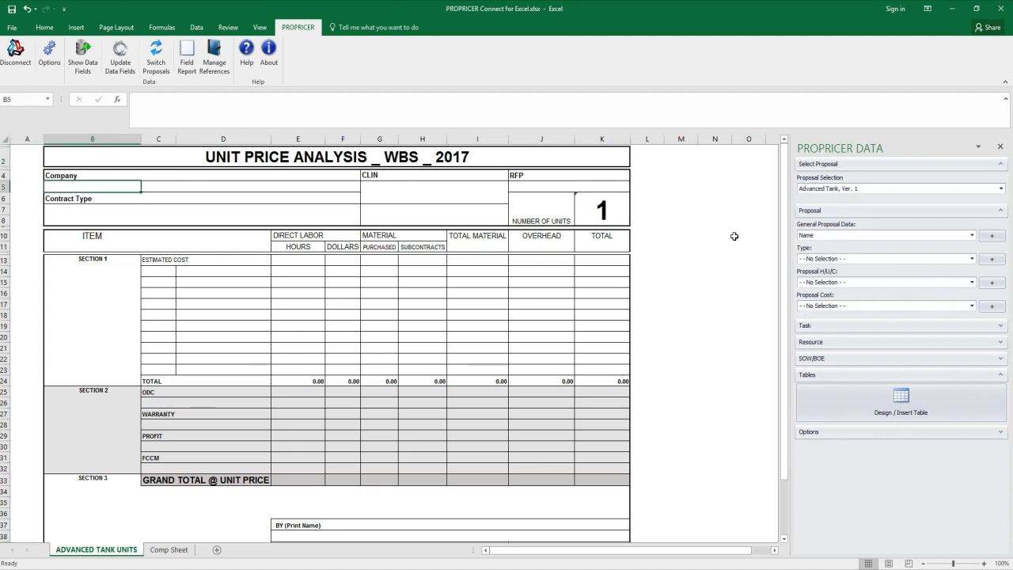
left_click(972, 235)
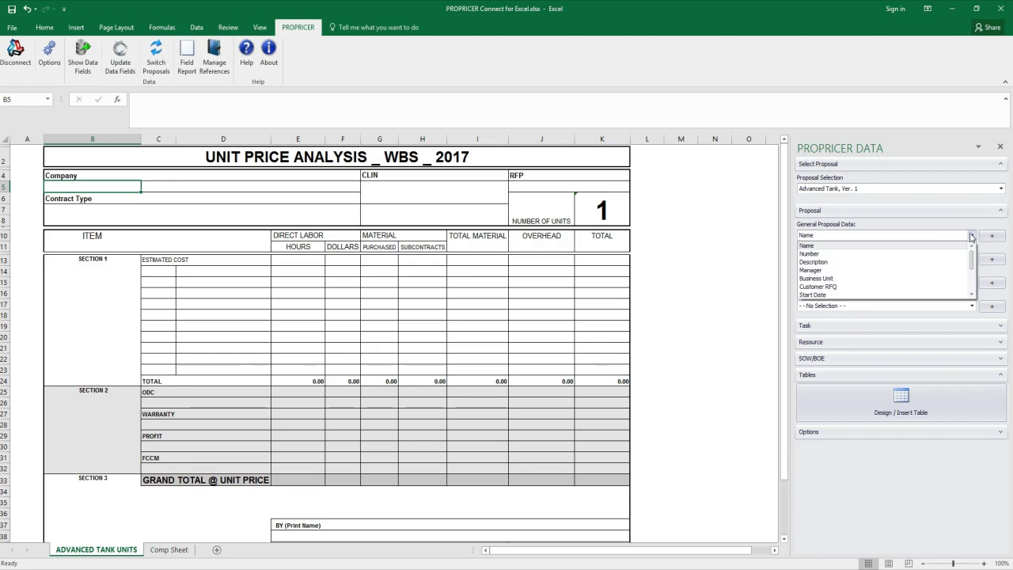
left_click(810, 279)
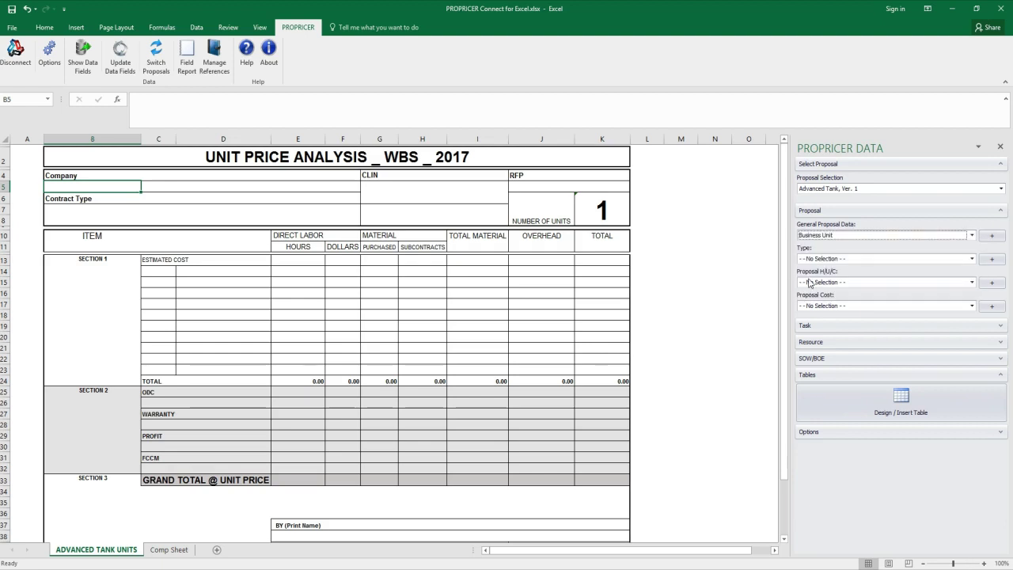
left_click(989, 238)
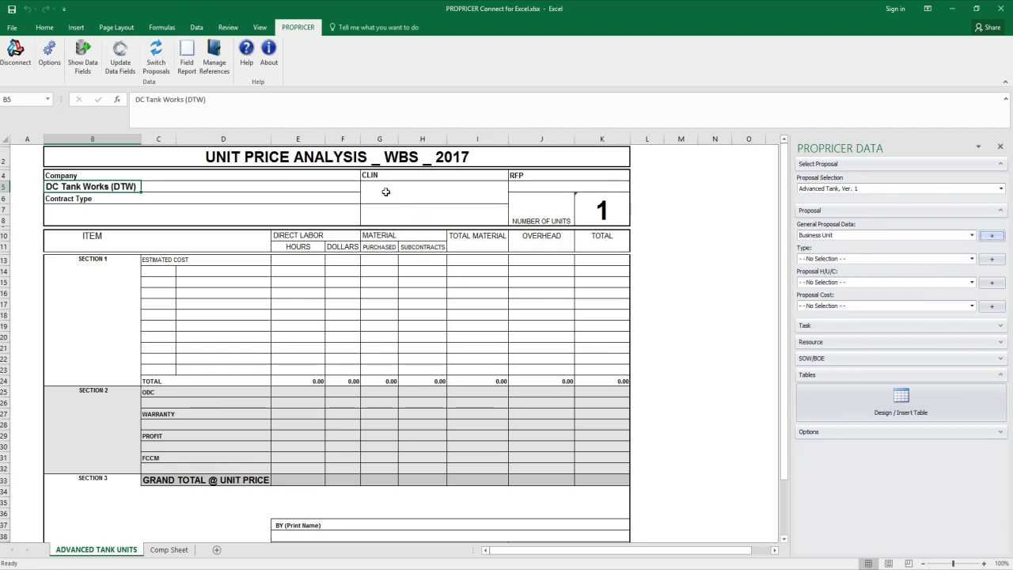
Choose CLIN as the task summary field and insert the summary field name 1AA into cell G6 under CLIN.
left_click(374, 199)
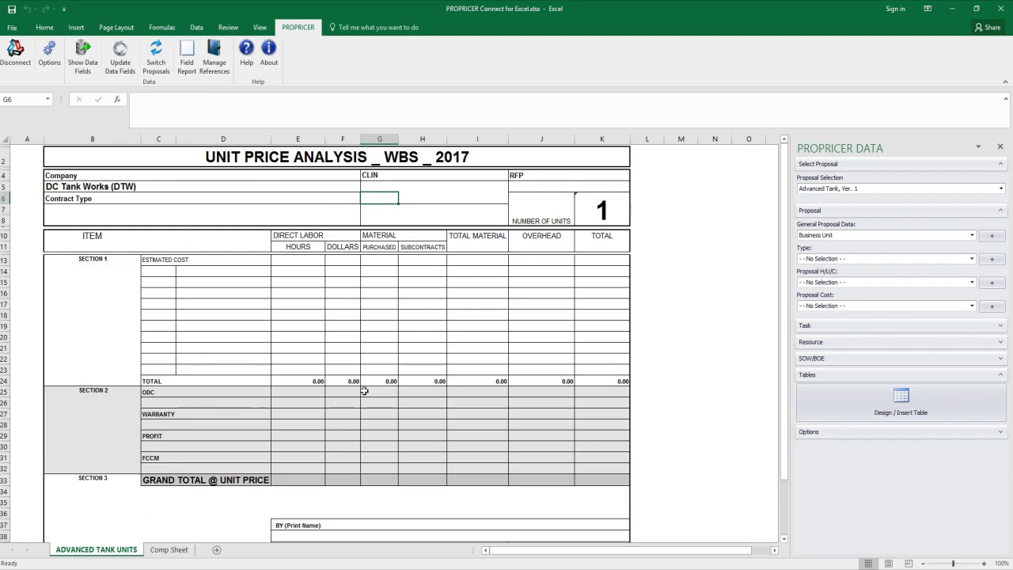
left_click(1001, 327)
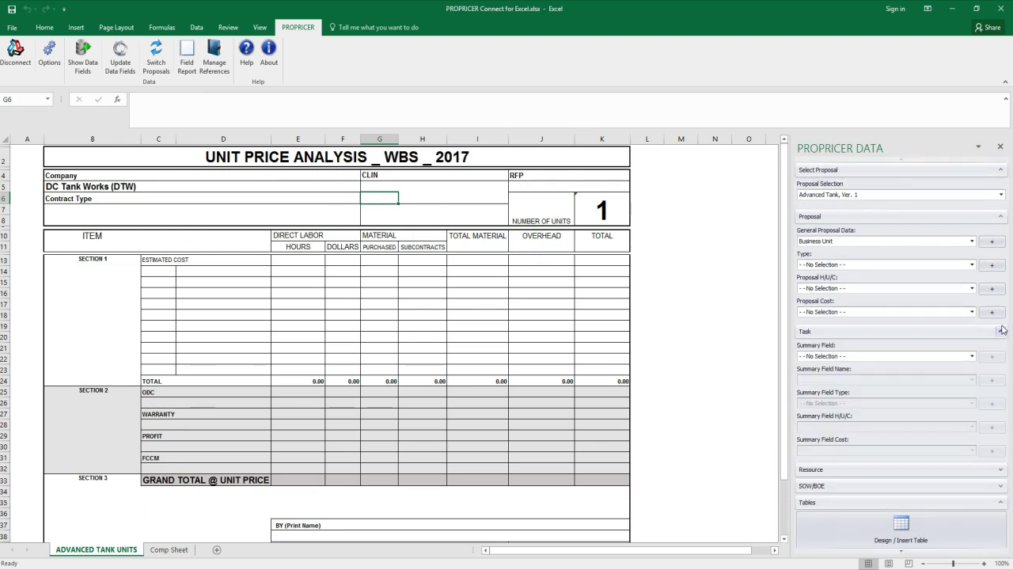
left_click(972, 356)
left_click(855, 383)
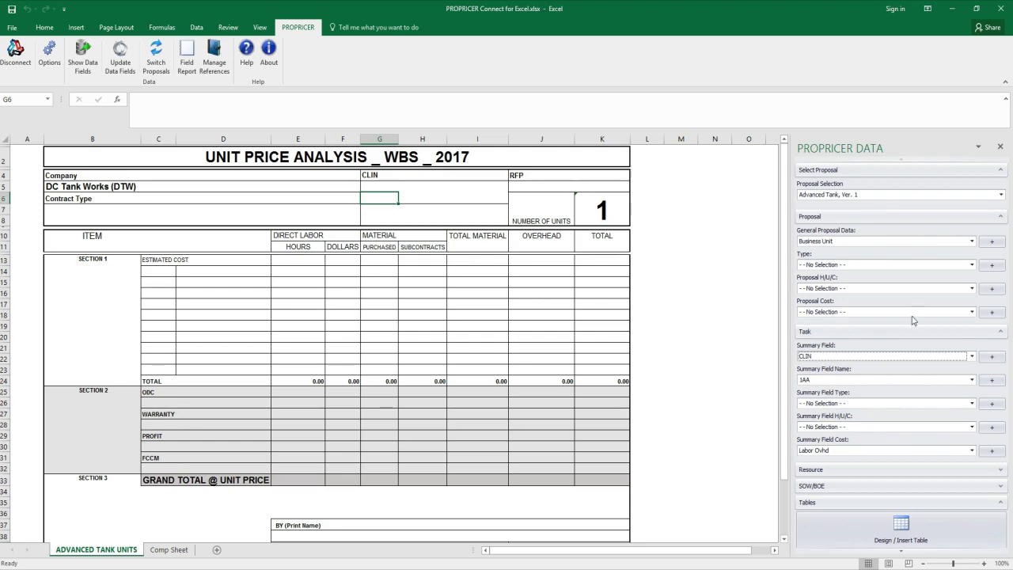
left_click(994, 381)
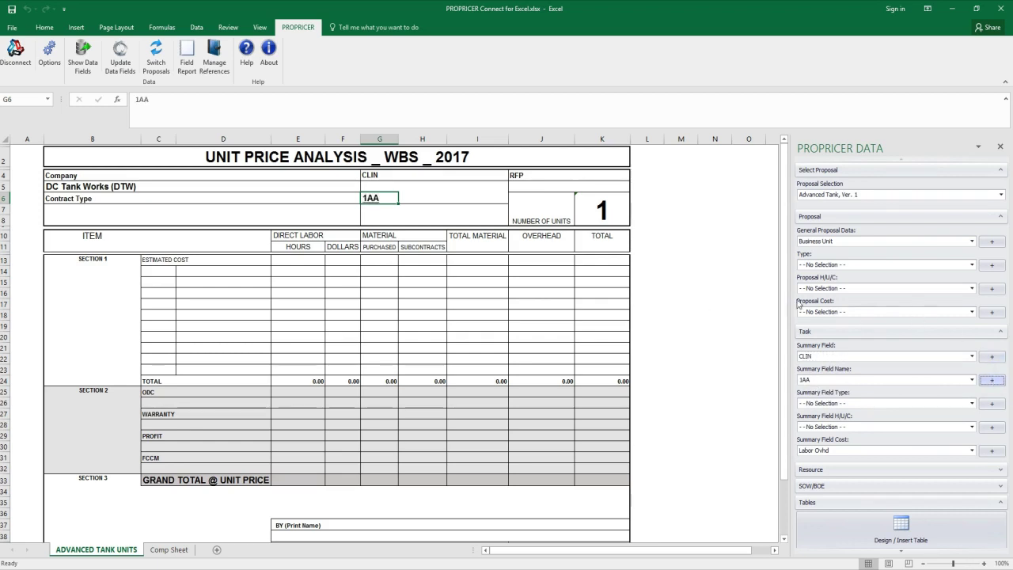
Insert the proposal's Customer RFQ data field into cell J5 under RFP.
left_click(520, 187)
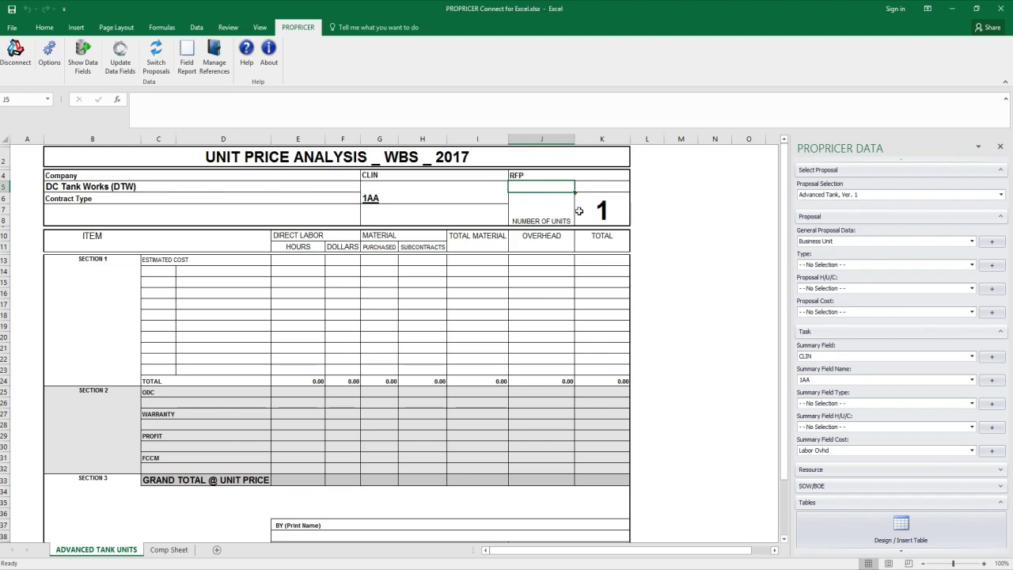
left_click(972, 241)
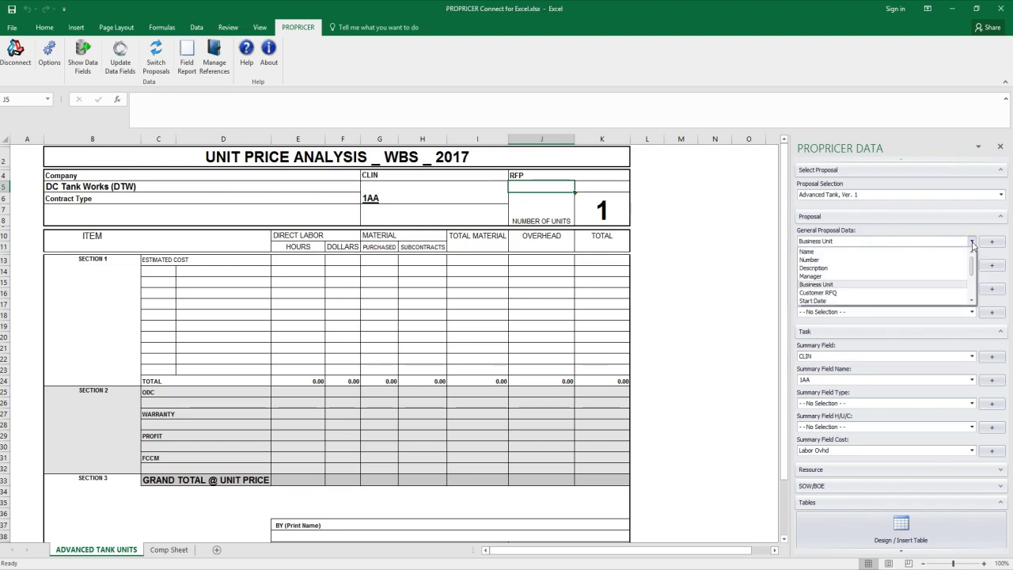
left_click(834, 292)
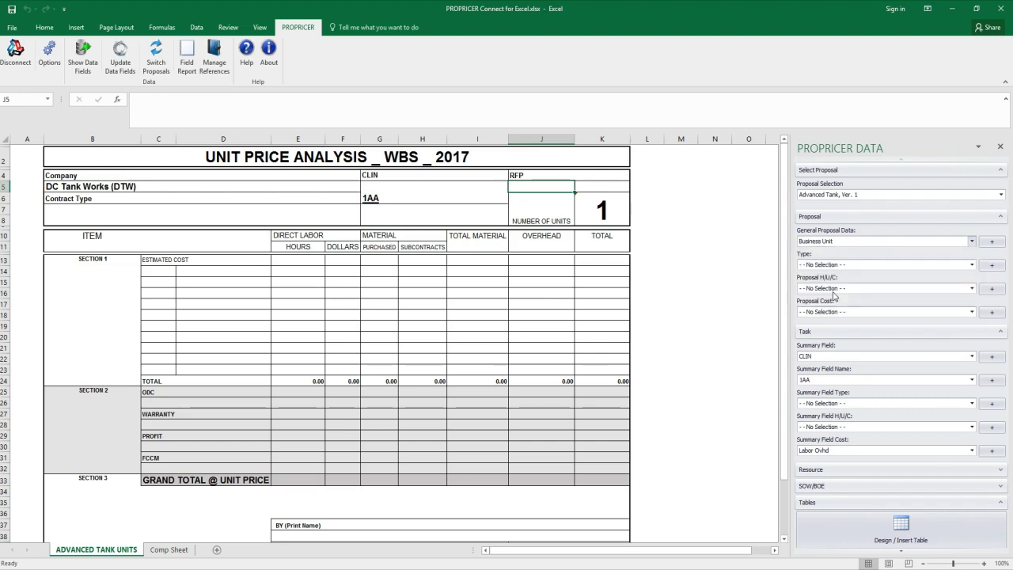
left_click(991, 243)
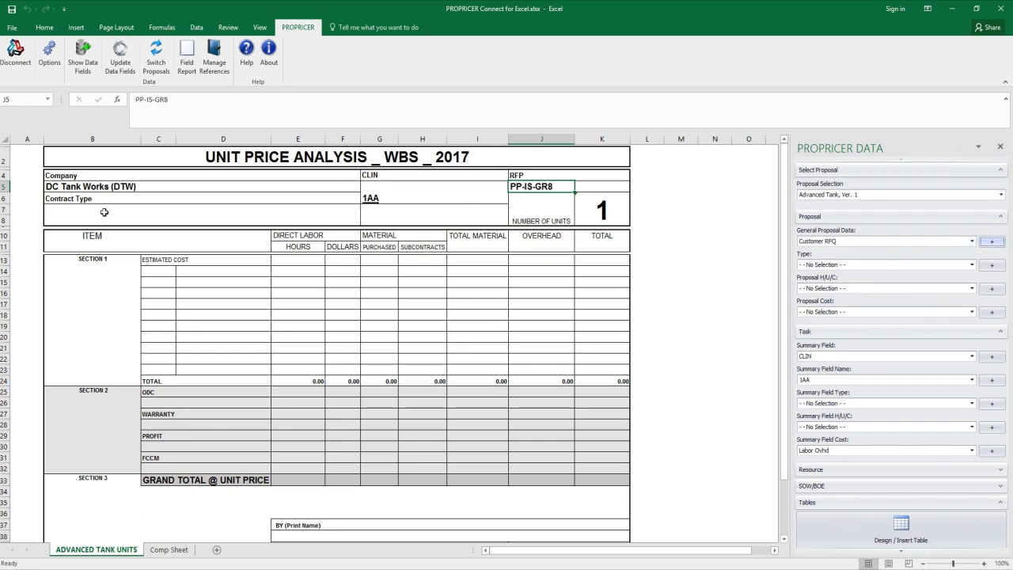
Insert the proposal's Contract Type data field into cell B8 under the Contract Type heading.
left_click(69, 219)
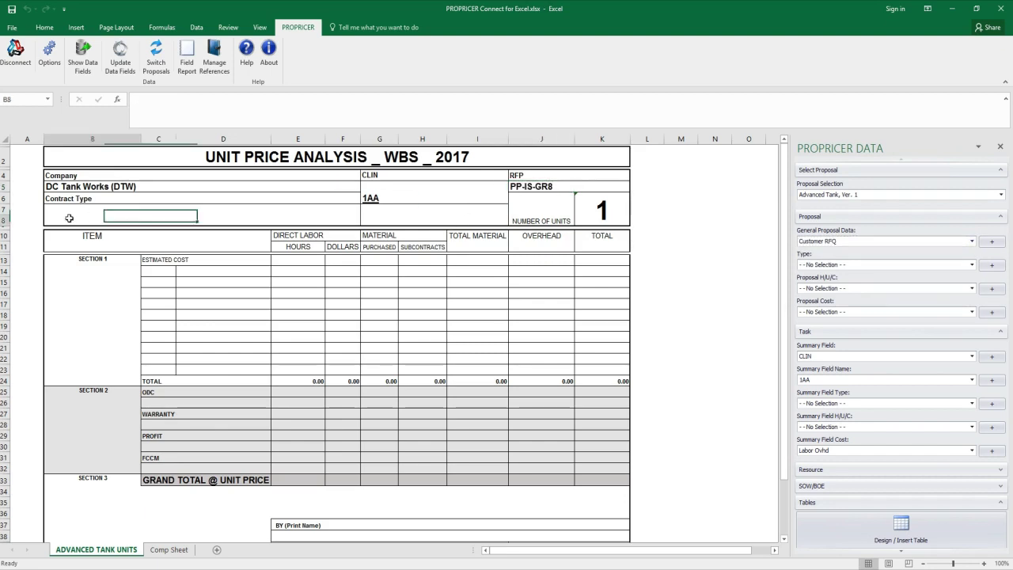
left_click(973, 241)
scroll(879, 278, "down", 3)
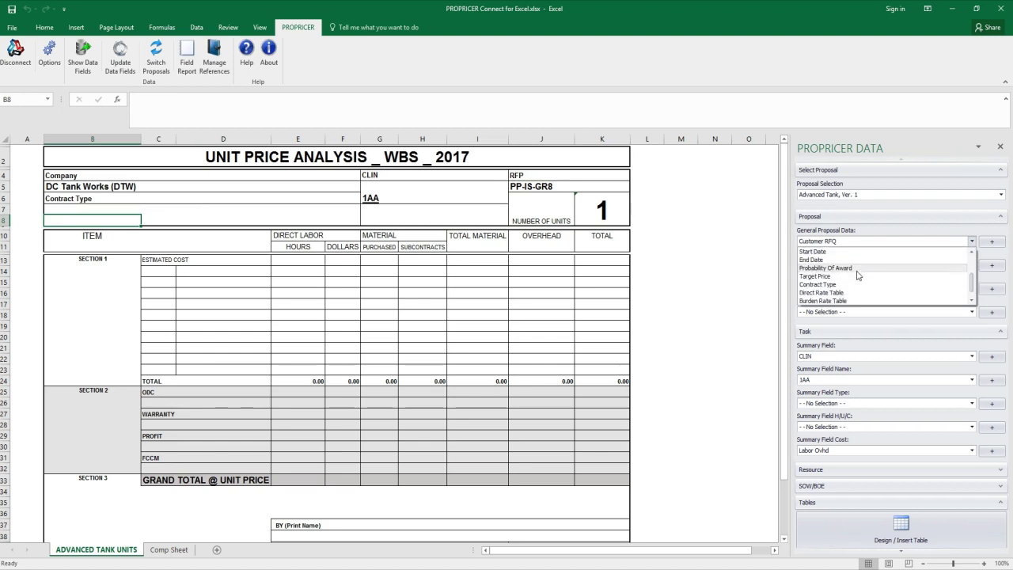
left_click(845, 285)
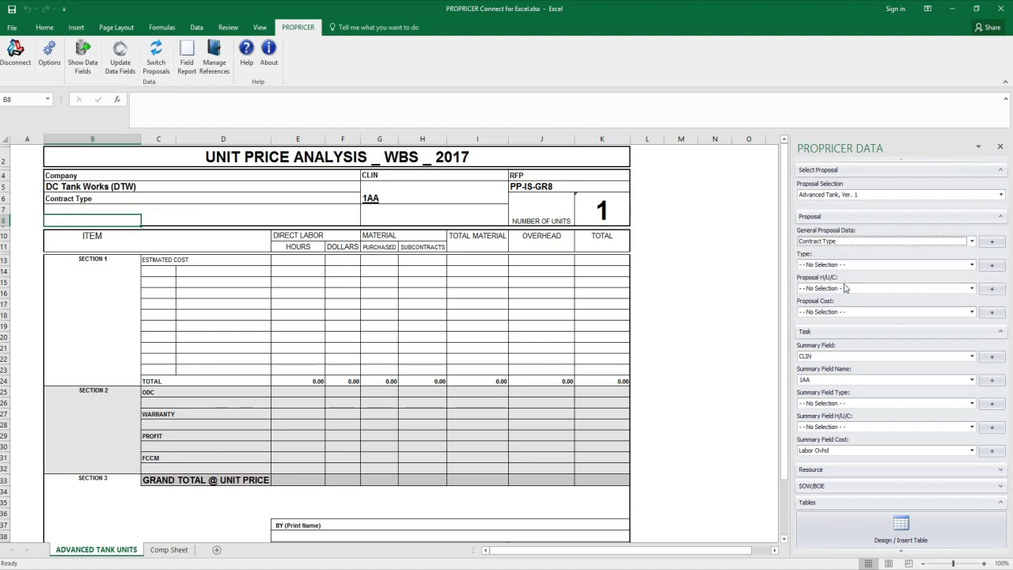
left_click(987, 242)
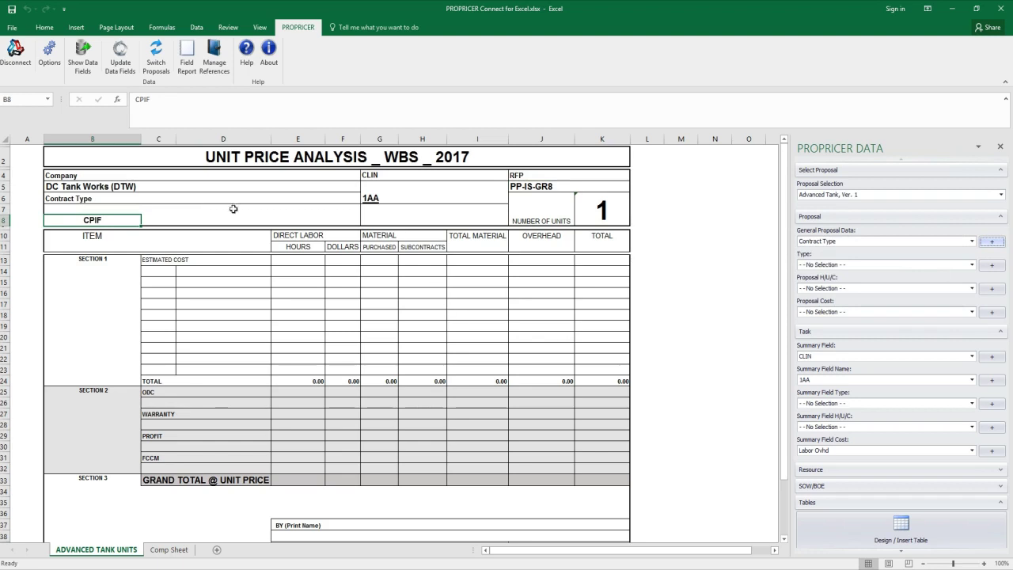
Insert the summary field name 1AA into cell C14 and its Labor Hours into the direct labor hours cell E14.
left_click(159, 274)
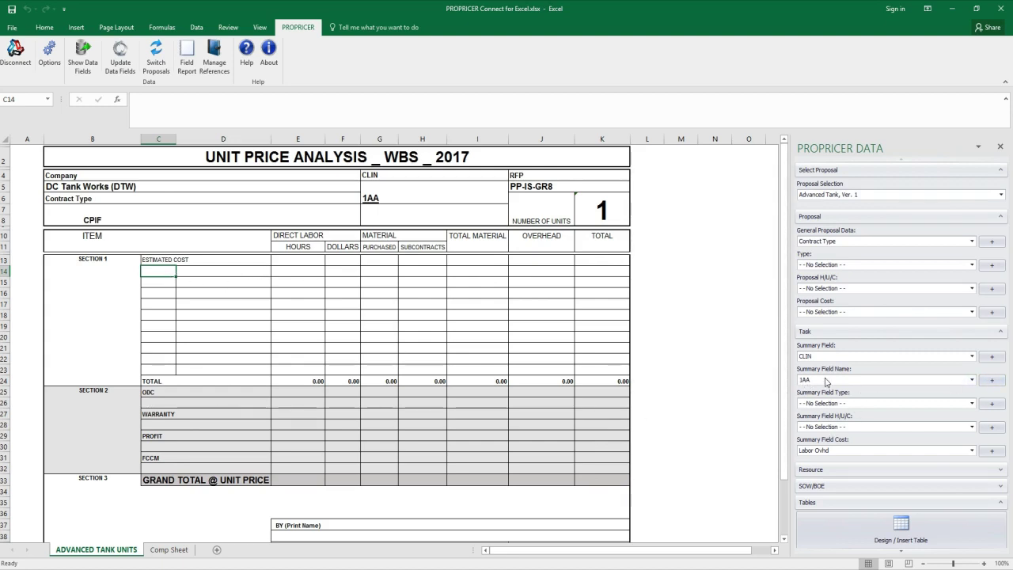
left_click(990, 381)
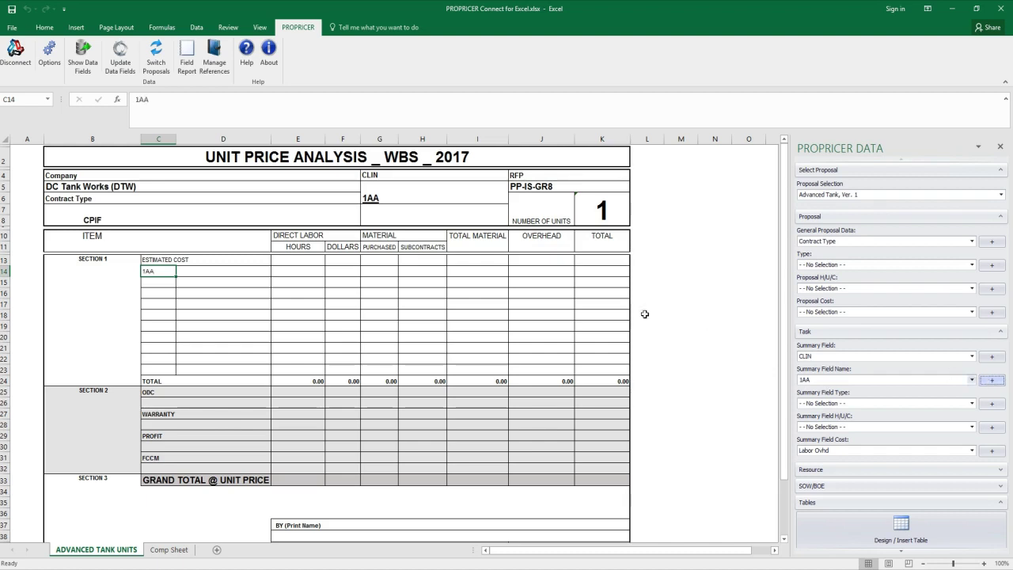
left_click(298, 272)
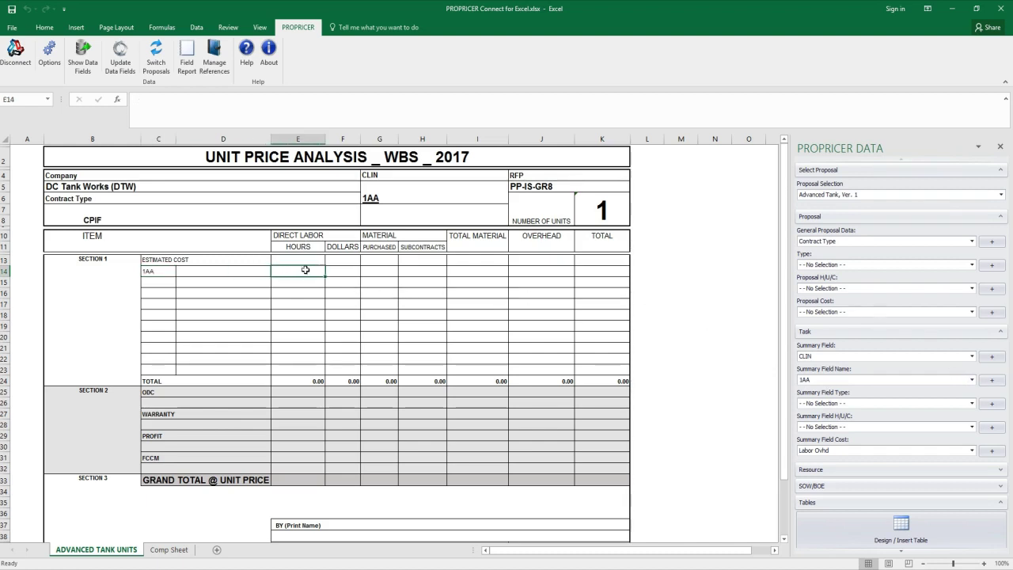
scroll(842, 412, "down", 2)
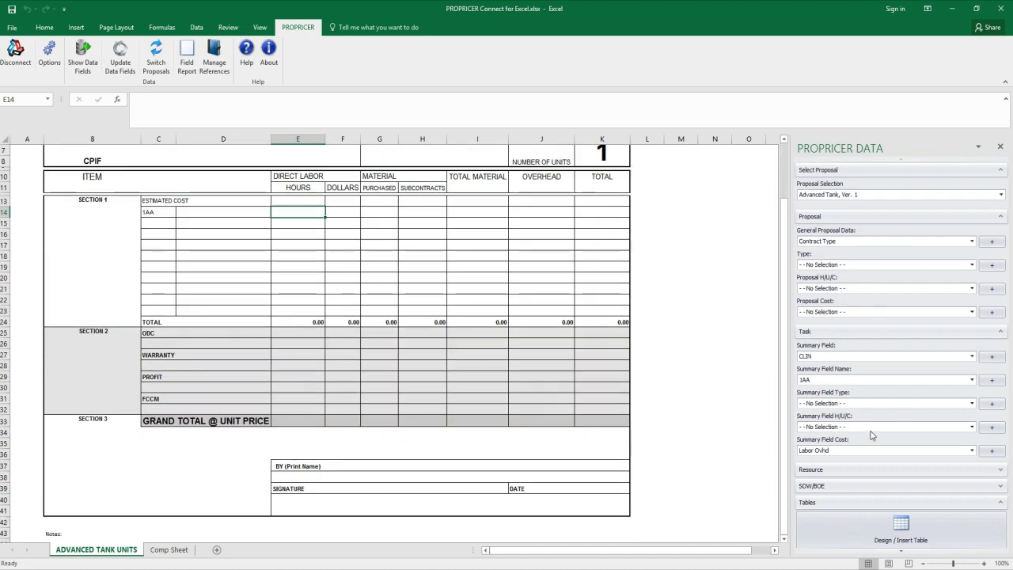
scroll(659, 335, "up", 1)
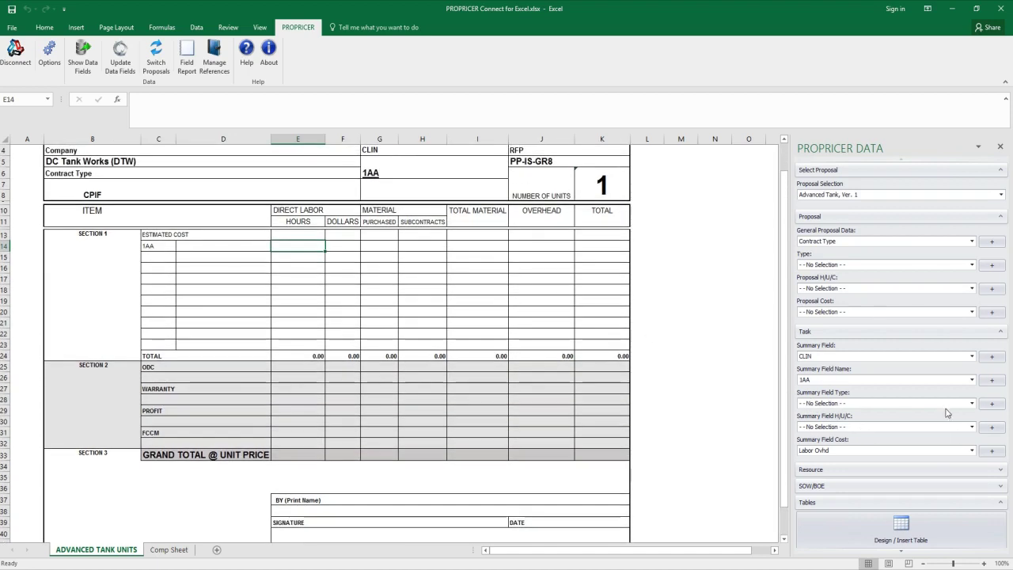
left_click(973, 403)
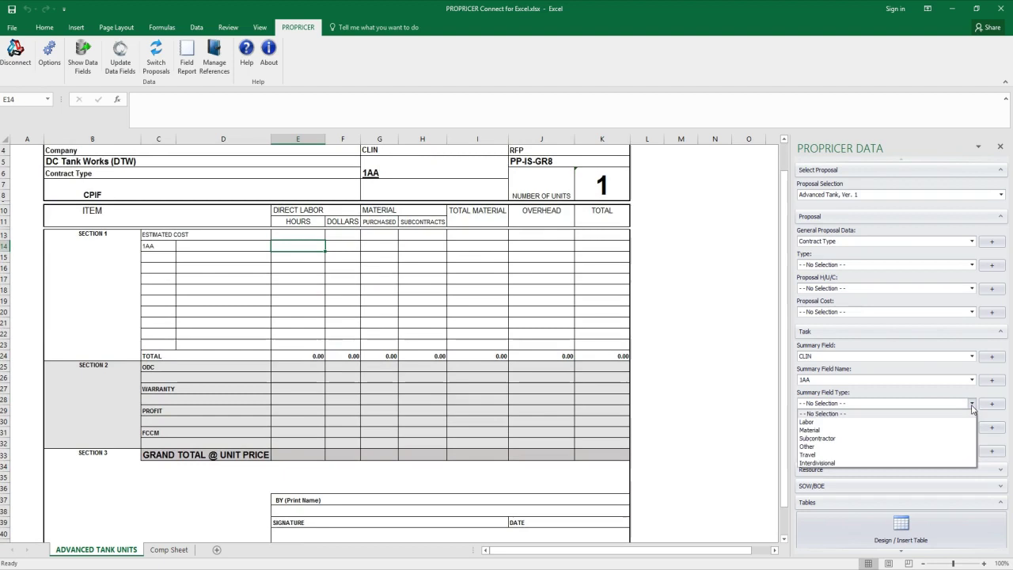
left_click(899, 422)
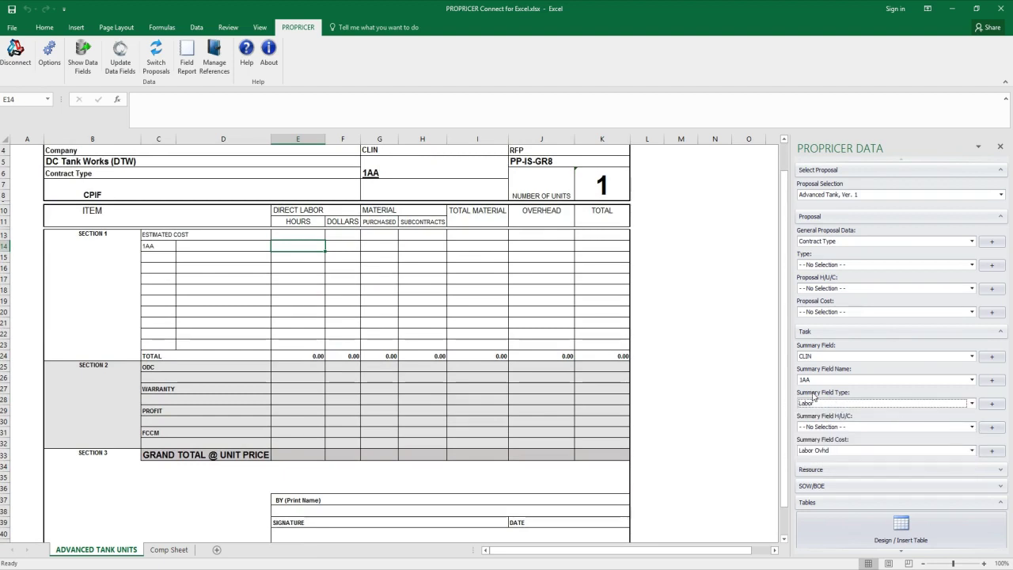
left_click(970, 428)
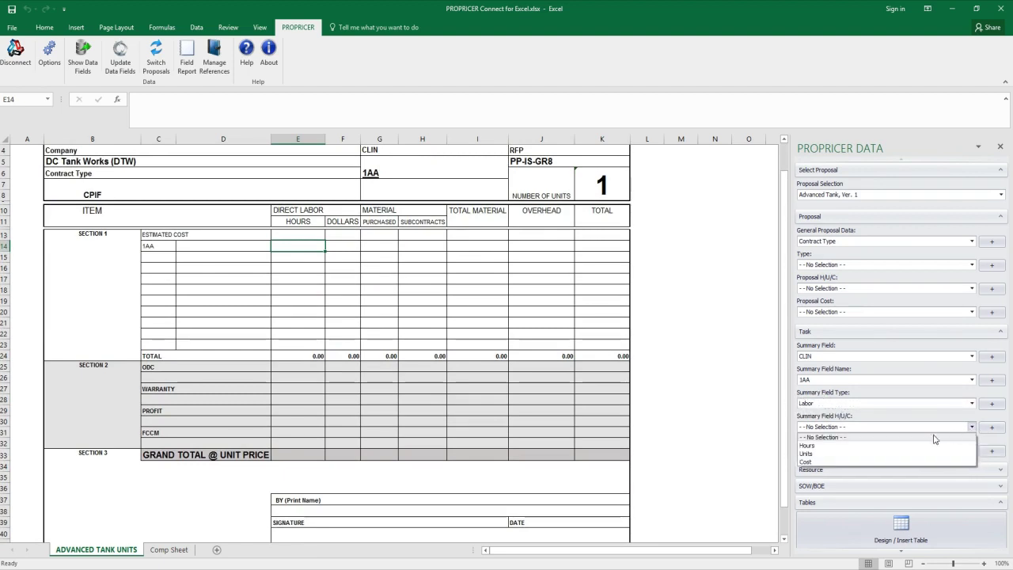
left_click(820, 447)
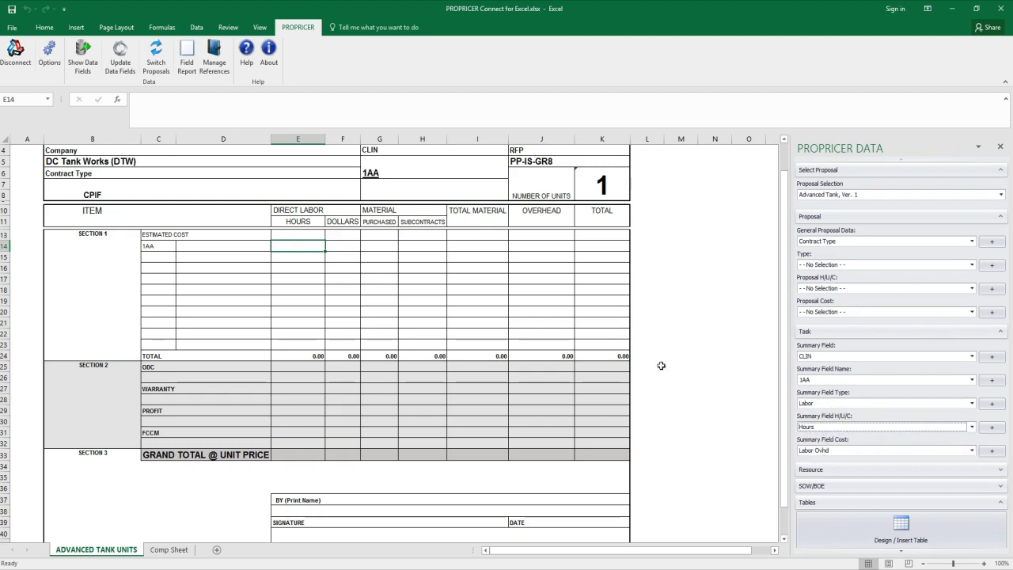
left_click(993, 428)
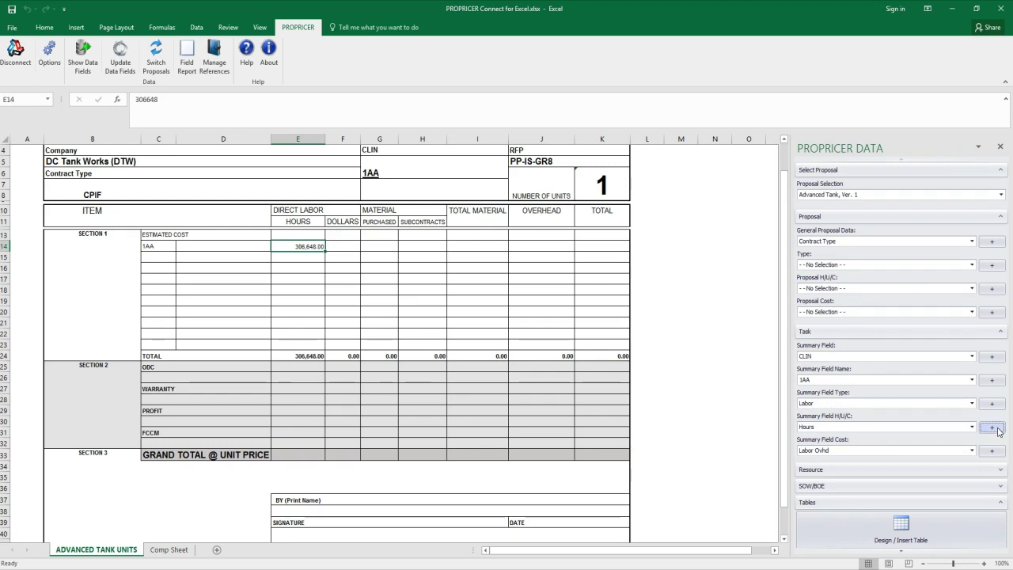
Insert the 1AA Labor Cost into the direct labor dollars cell F14 and autofit column F to its contents.
left_click(343, 250)
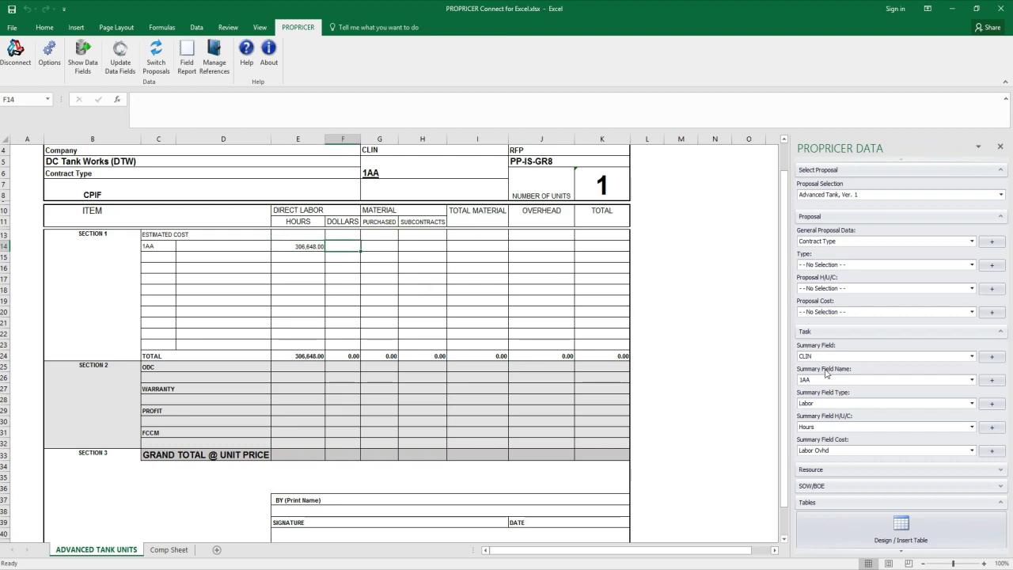
left_click(972, 426)
left_click(910, 458)
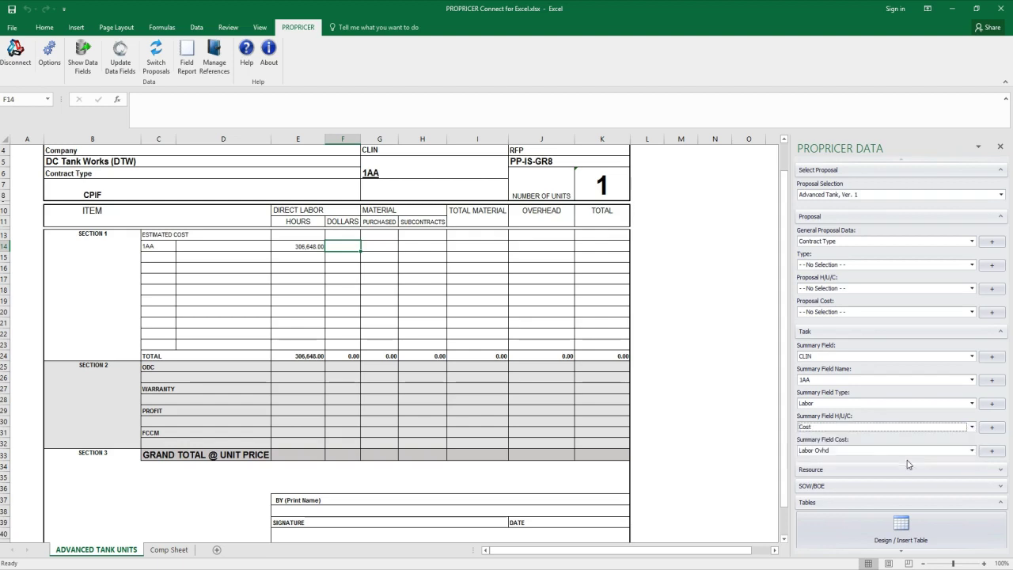
left_click(992, 426)
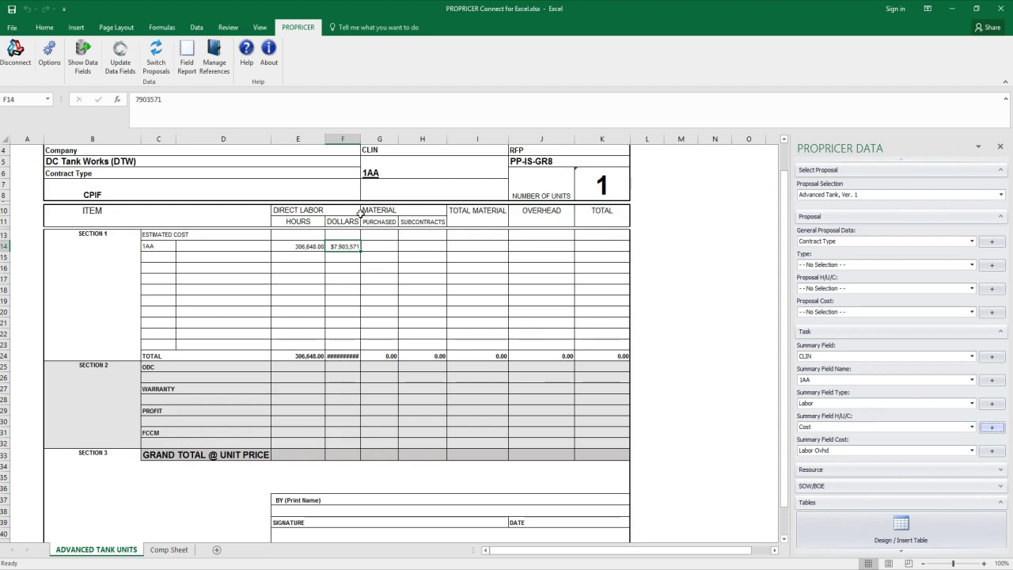
double_click(360, 139)
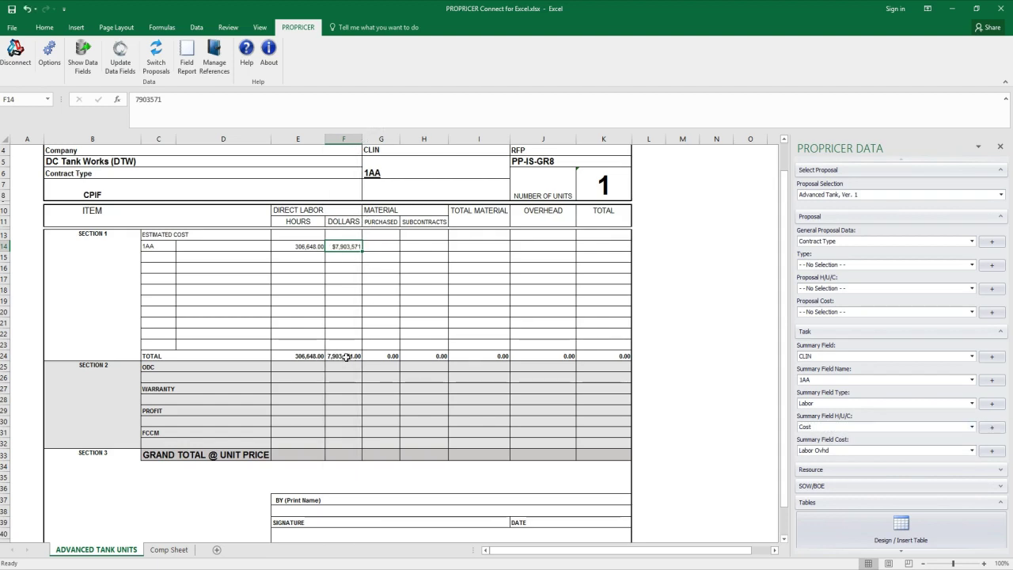
Insert the 1AA Labor Ovhd cost into overhead cell J14 and the Subtotal cost into total cell K14.
left_click(542, 246)
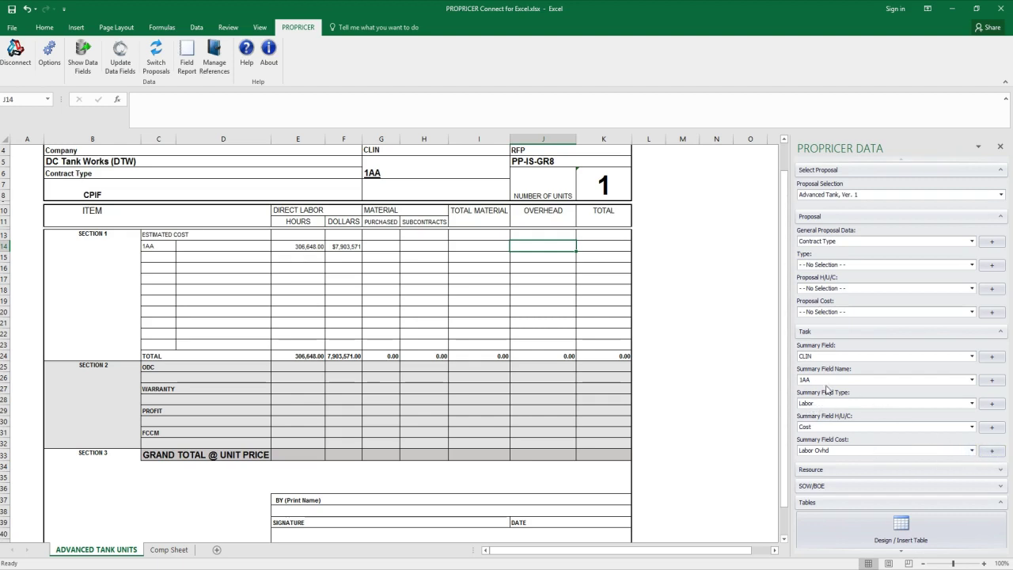
left_click(989, 453)
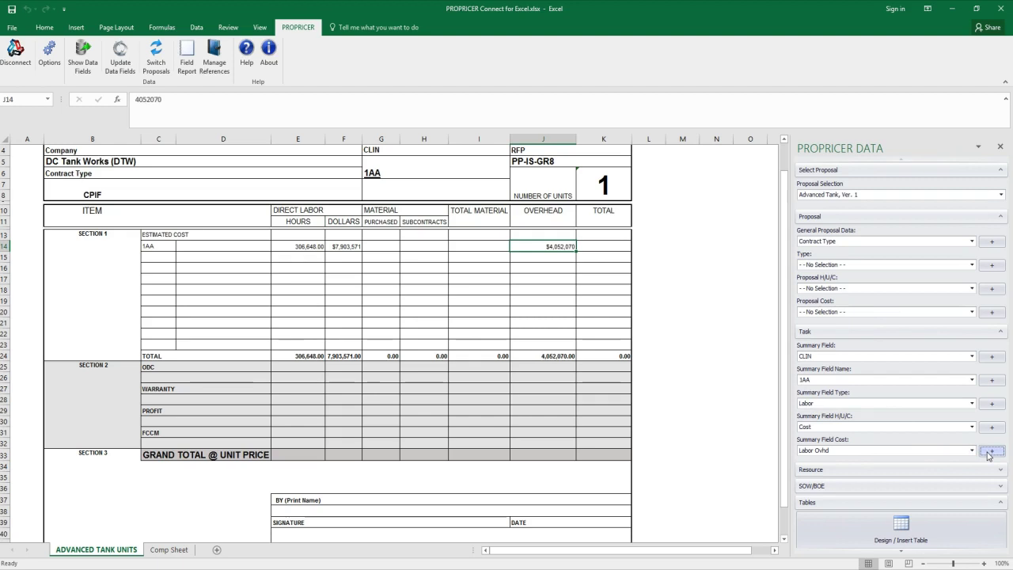
left_click(613, 248)
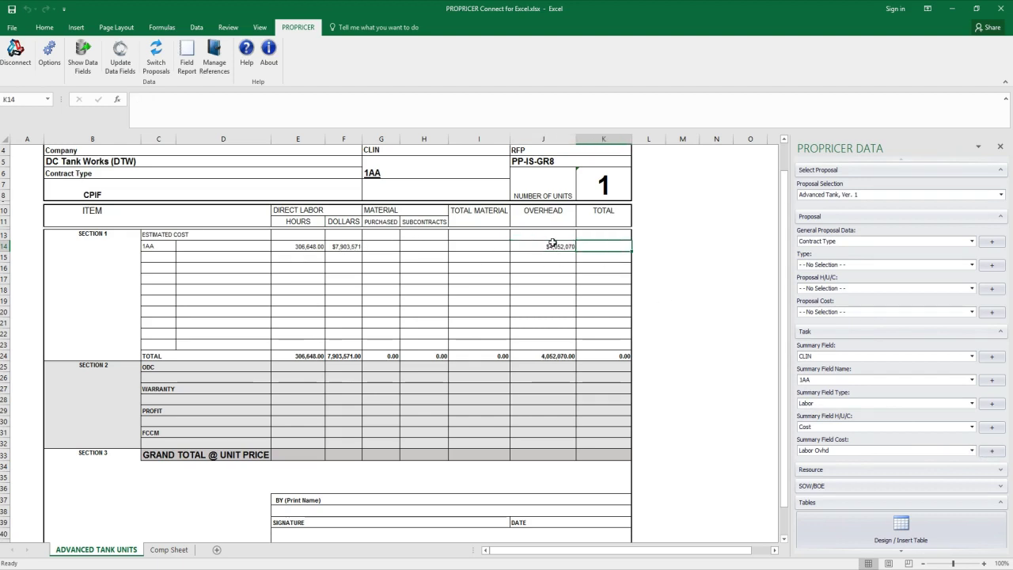
left_click(972, 450)
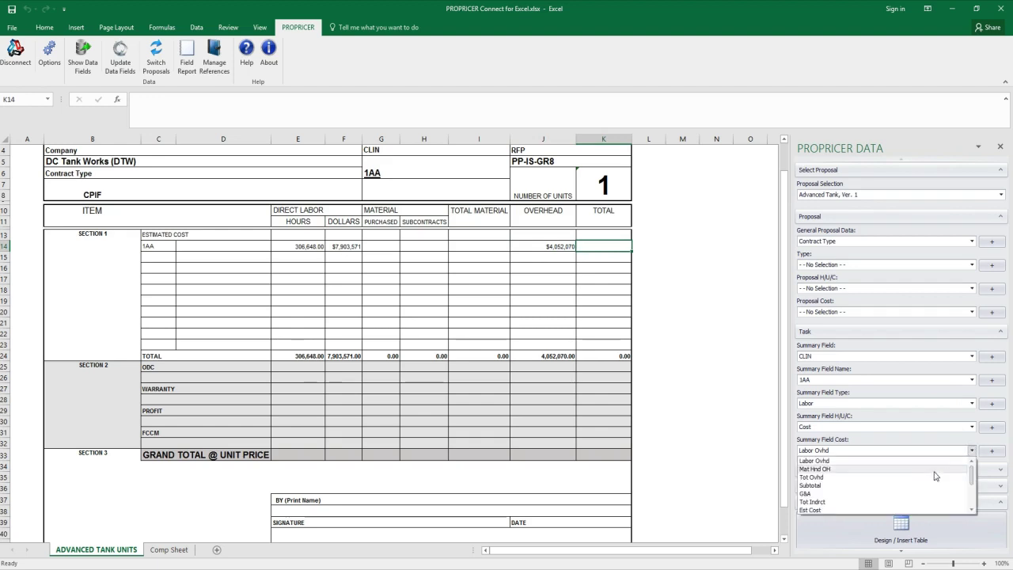
left_click(811, 485)
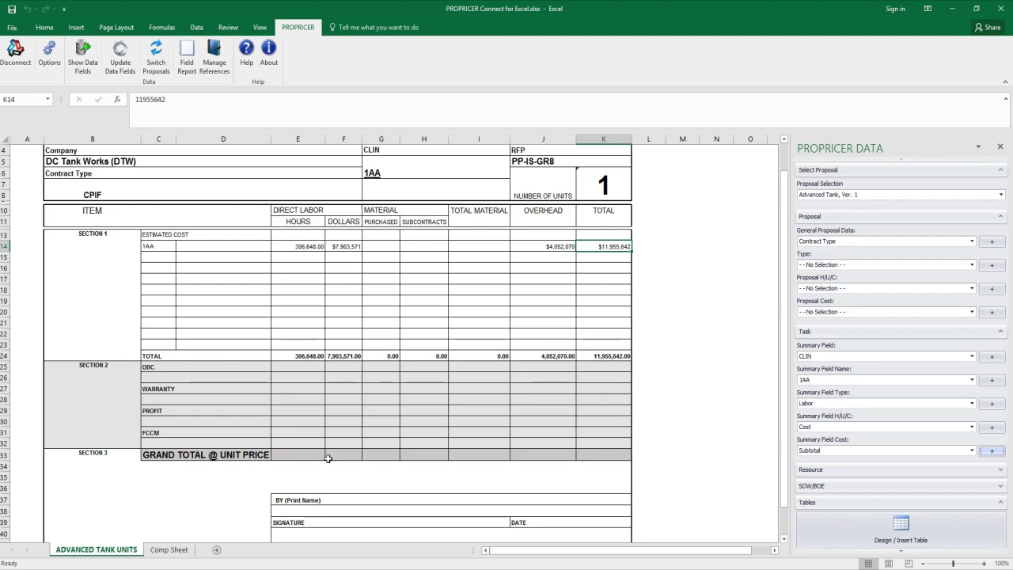
Insert the 1AA summary field cost Tot Price into the Grand Total @ Unit Price cell K33.
left_click(608, 454)
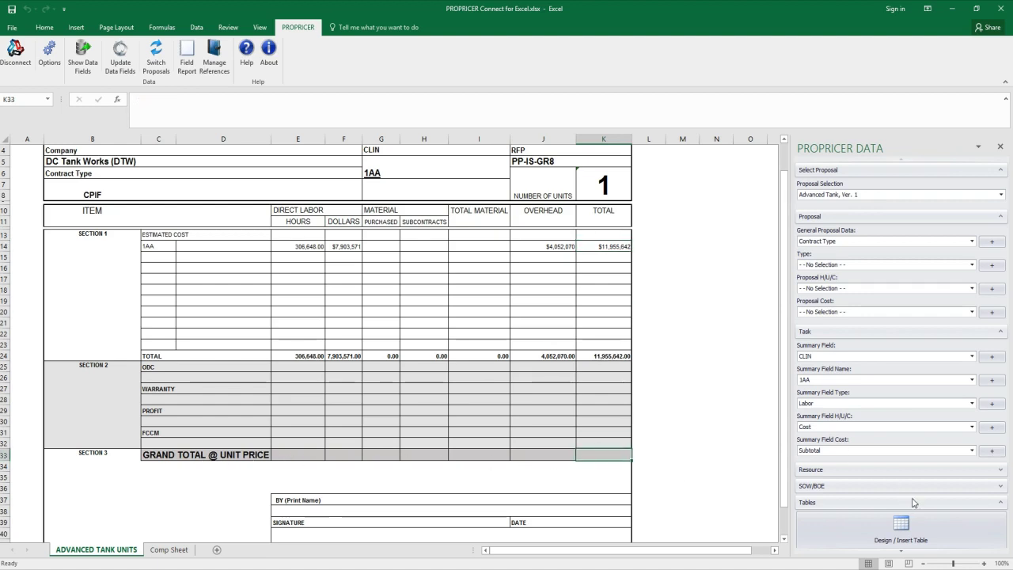
left_click(972, 450)
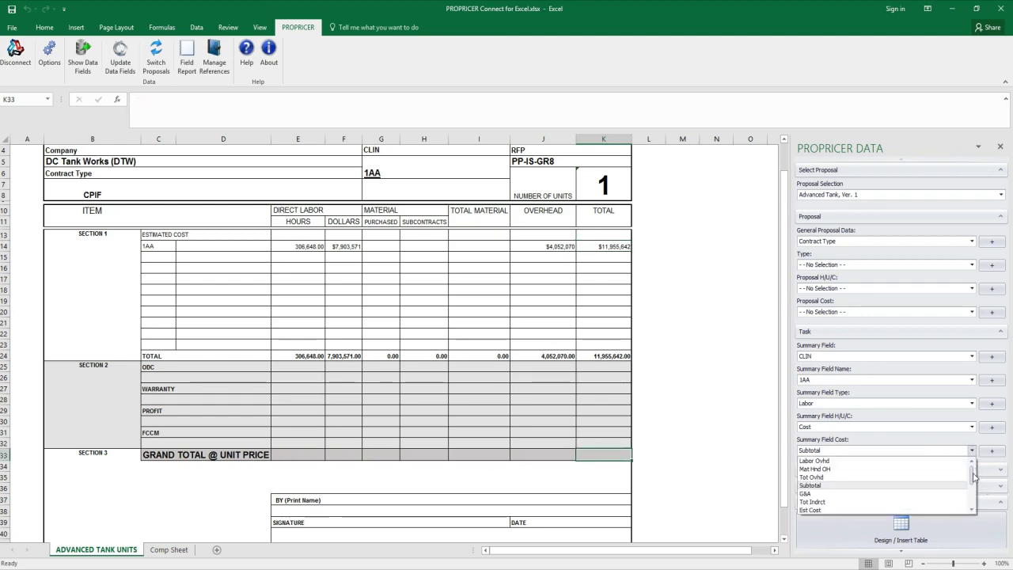
left_click_drag(973, 474, 974, 500)
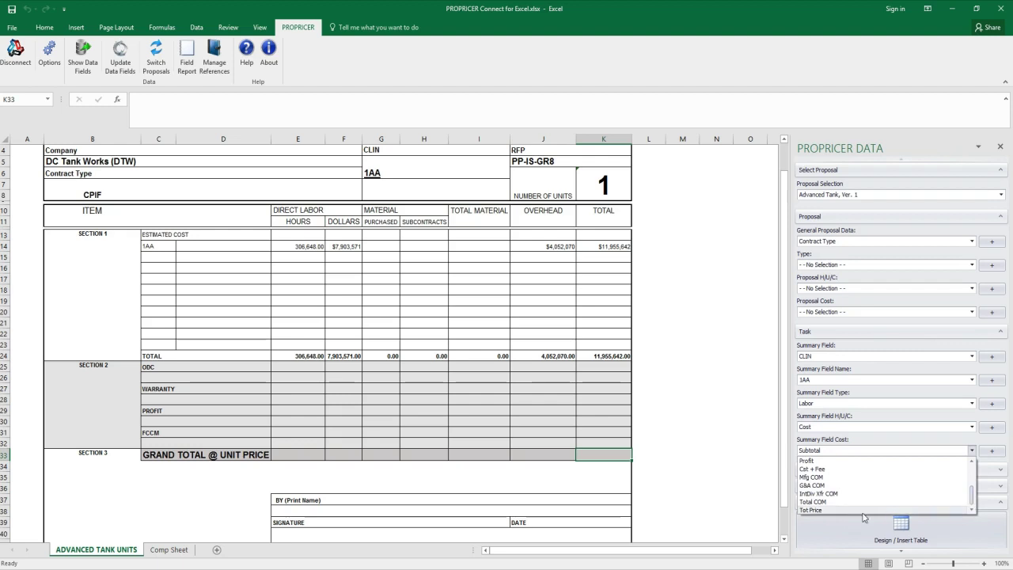
left_click(815, 511)
left_click(992, 451)
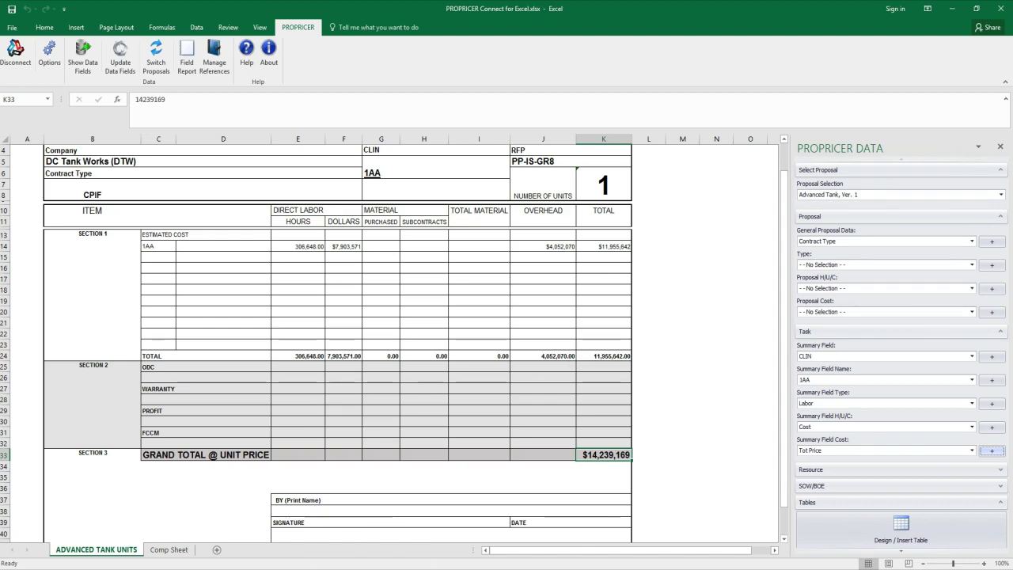
Switch to PROPRICER and add an Assembly resource with a spread amount of 100000 to the Planning & Scheduling task.
key("alt+Tab")
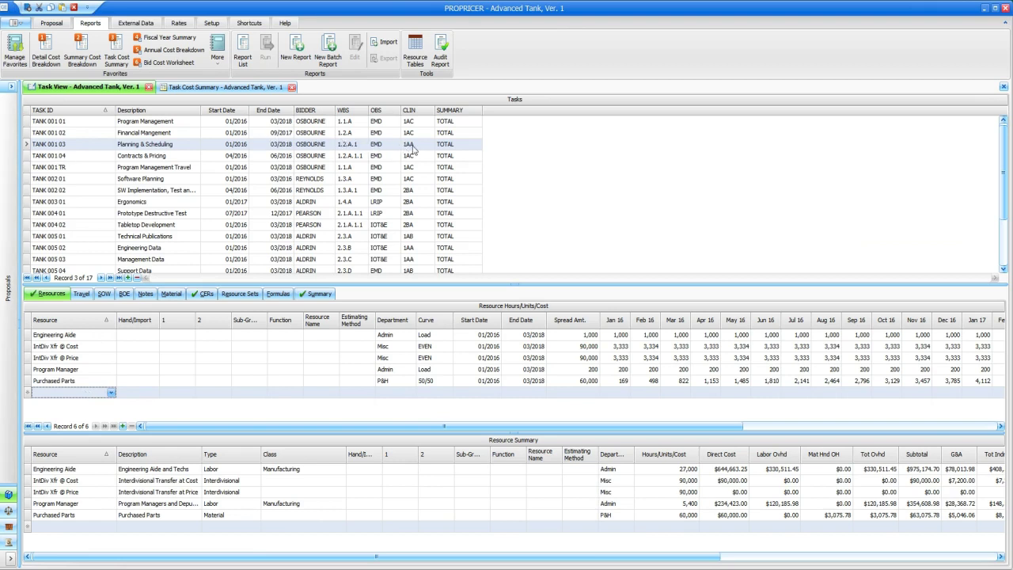
left_click(111, 392)
left_click(94, 417)
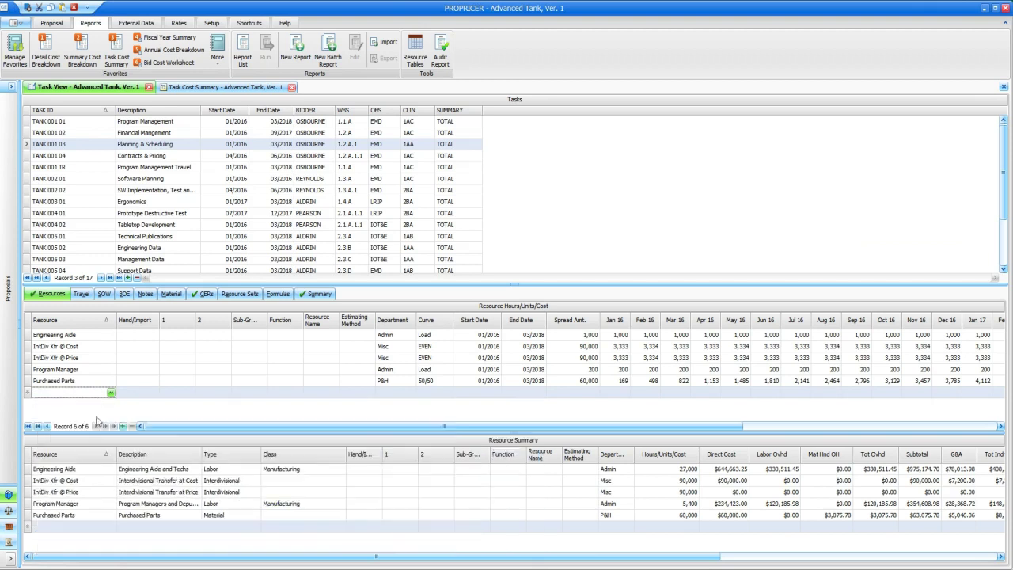
left_click(563, 392)
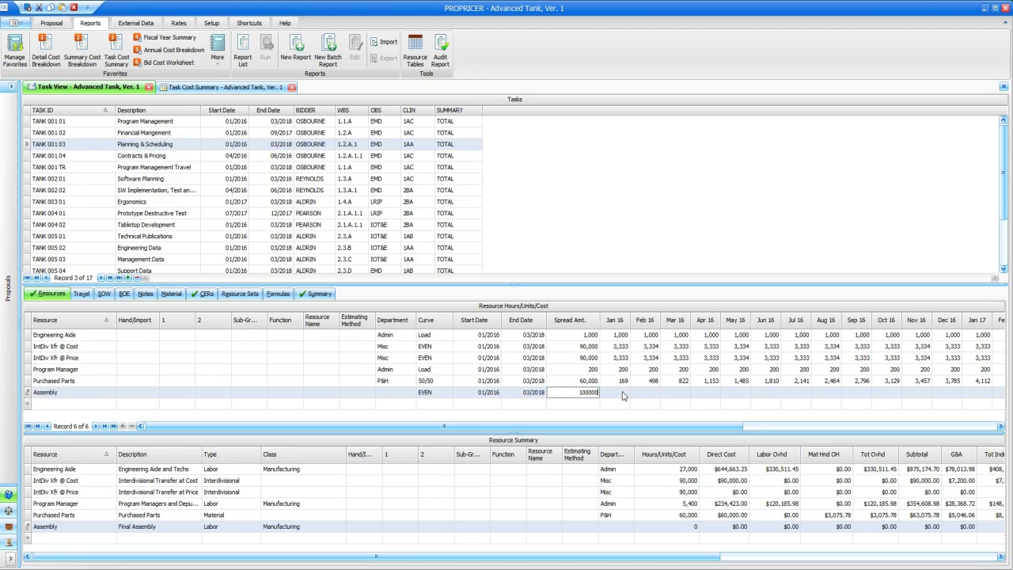
left_click(624, 407)
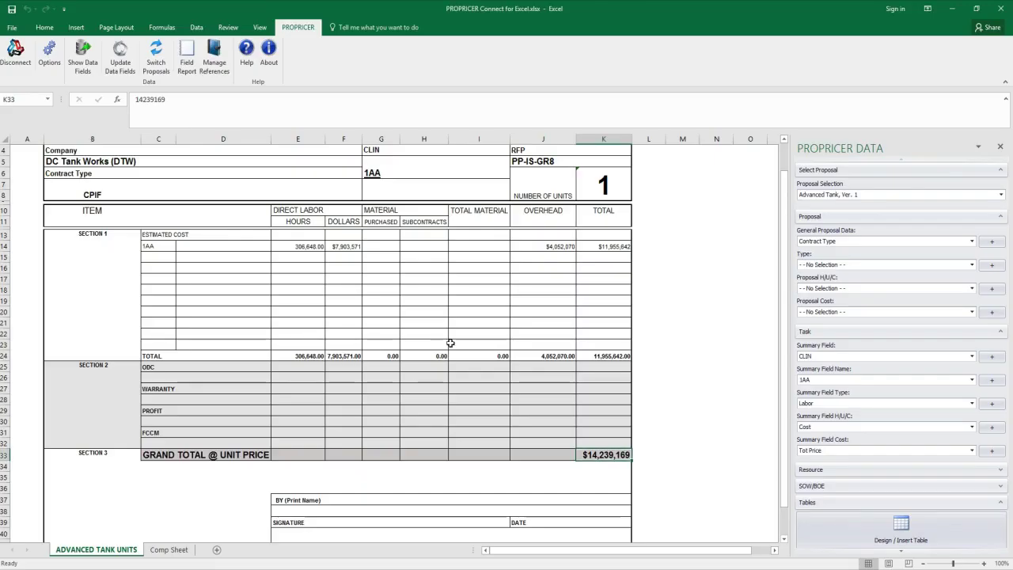
Back in the Excel worksheet, update the linked PROPRICER data fields from the changed proposal.
left_click(124, 57)
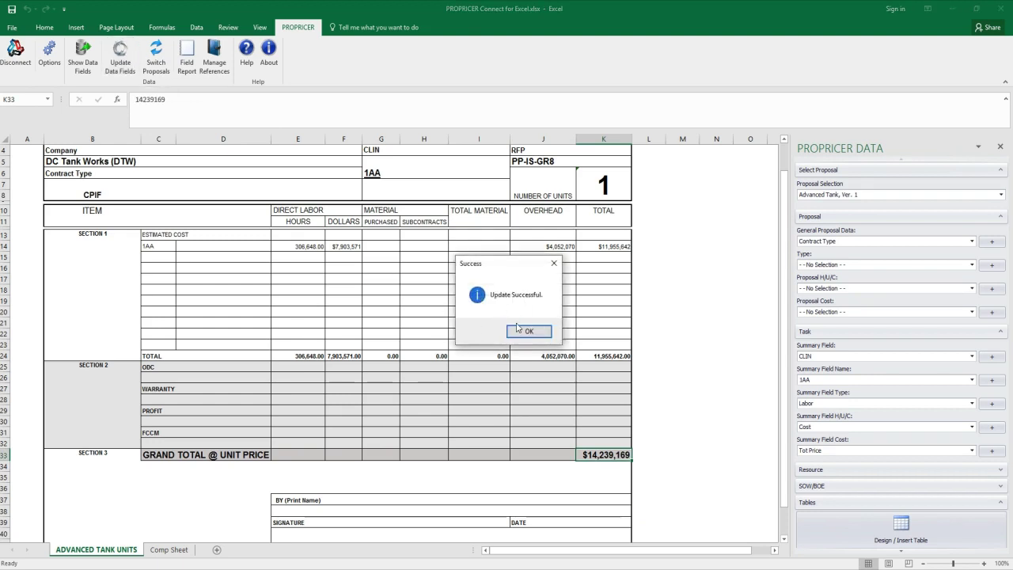
left_click(526, 331)
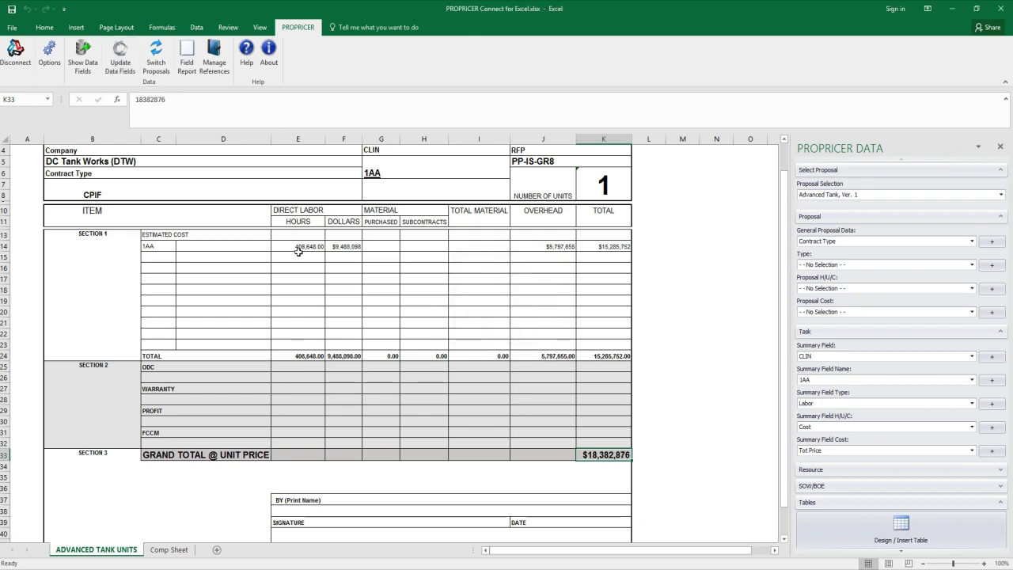